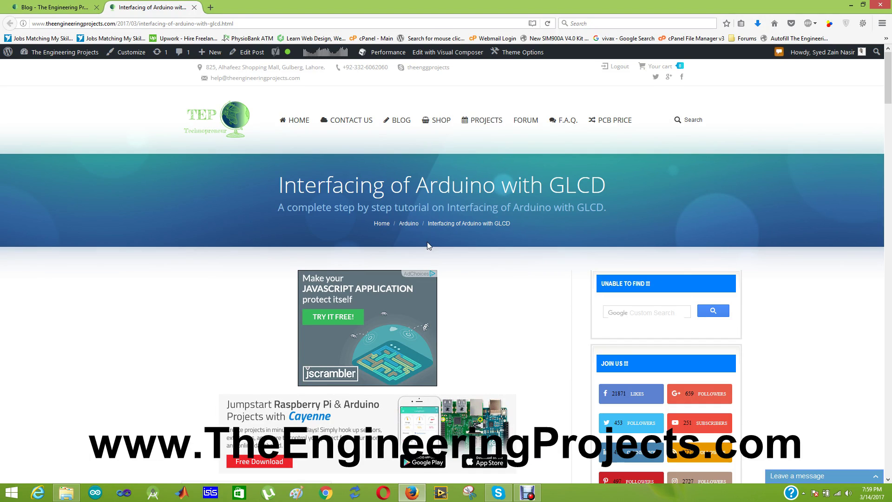
- Read the GLCD tutorial introduction, highlight the Proteus model name LGM12641BS1R, and locate the code and simulation download
scroll(427, 245, "down", 4)
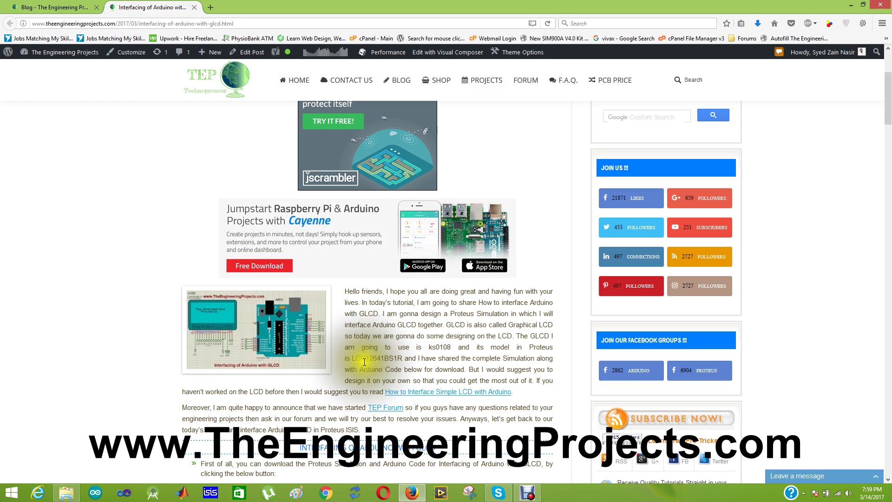
left_click_drag(352, 358, 403, 359)
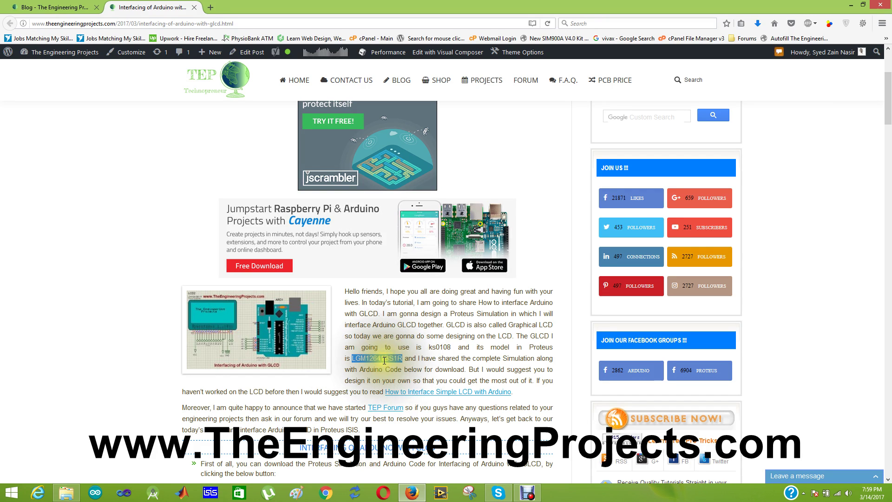
scroll(385, 361, "up", 1)
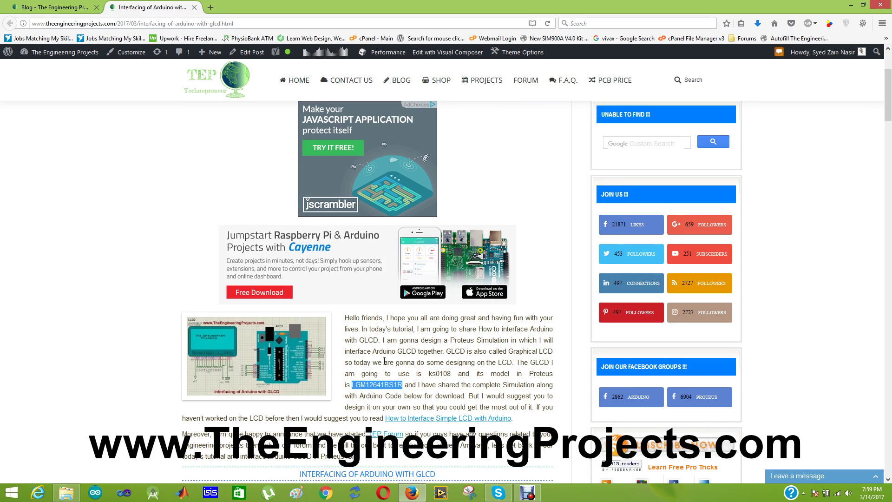
scroll(384, 361, "down", 1)
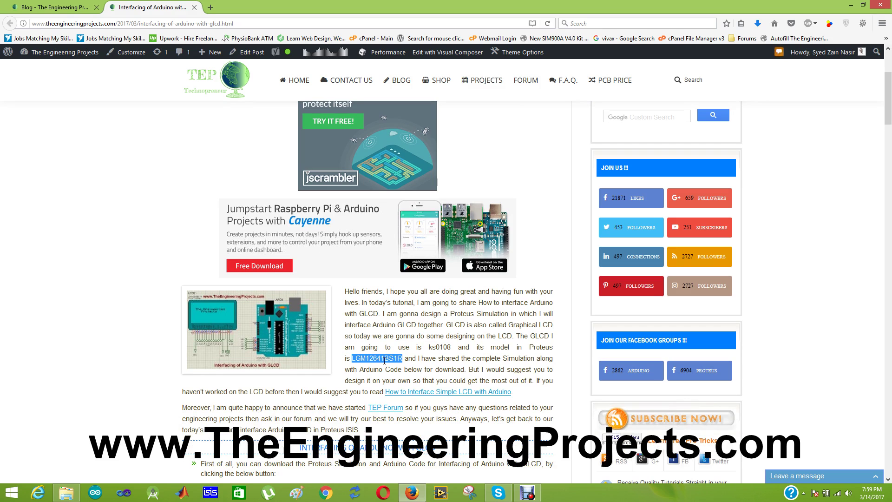
scroll(384, 361, "down", 4)
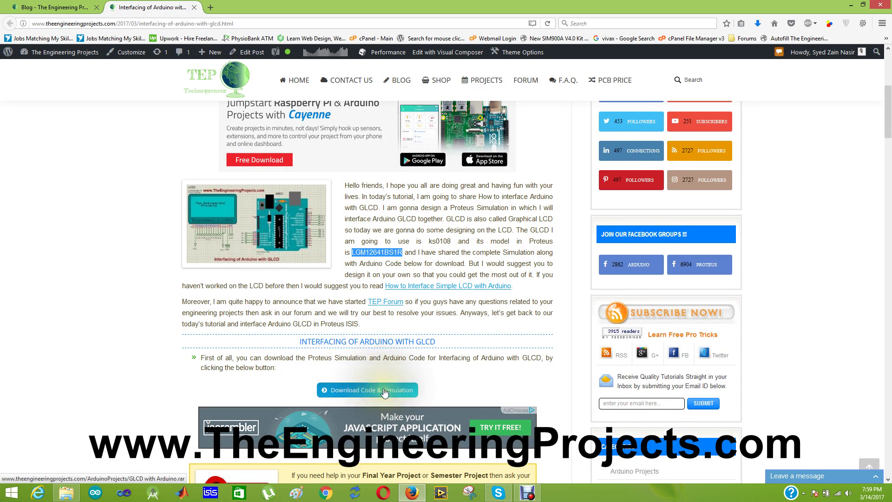
- Switch to File Explorer and open Proteus Simulation.DSN from the GLCD with Arduino folder
left_click(74, 491)
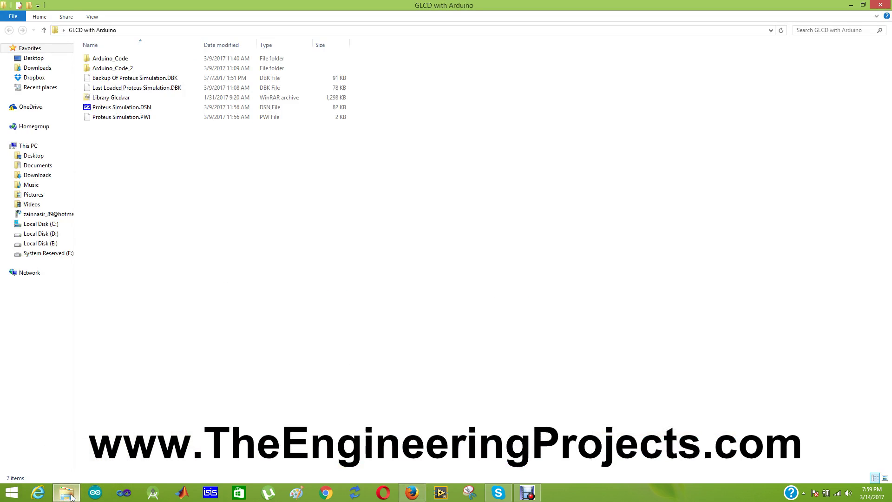
left_click(127, 107)
double_click(127, 108)
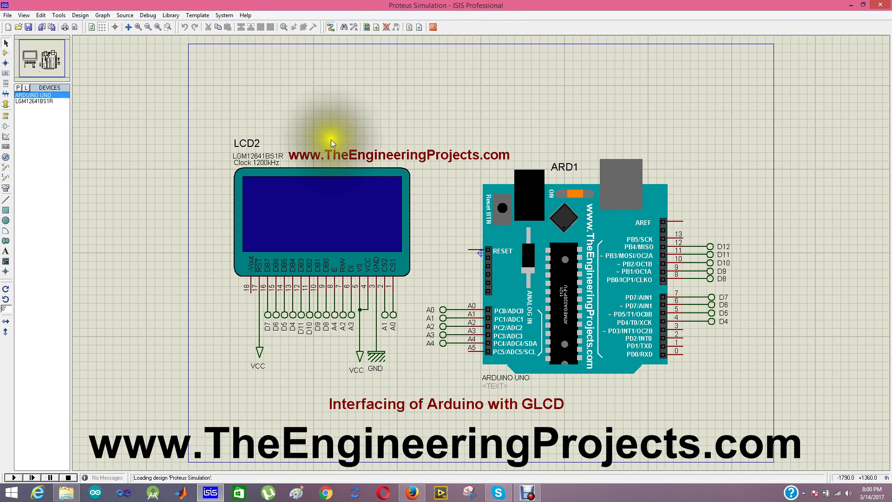
- Return to File Explorer and open Arduino_Code.ino from the Arduino_Code folder
left_click(66, 492)
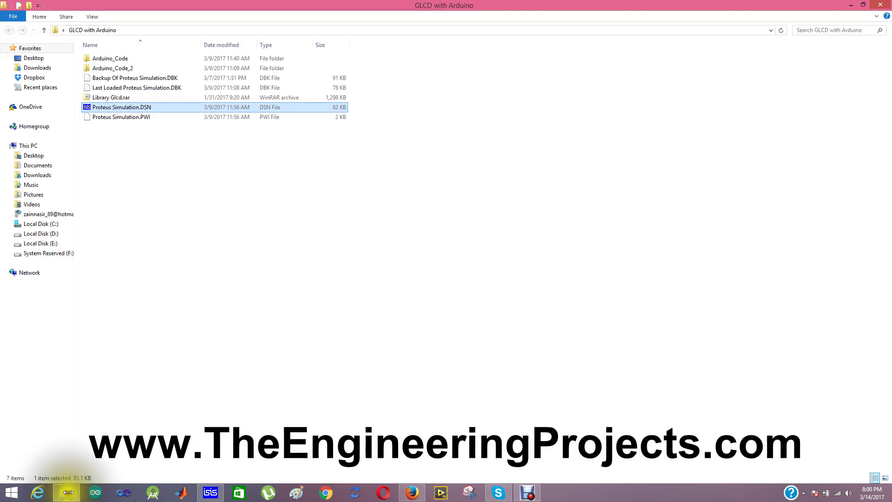
double_click(110, 58)
double_click(111, 59)
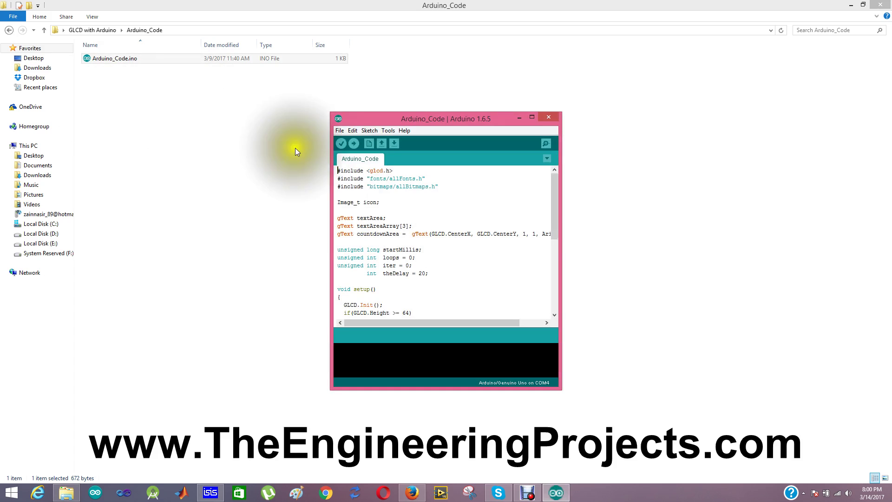
- Enable verbose output during compilation in the Arduino preferences
left_click(337, 130)
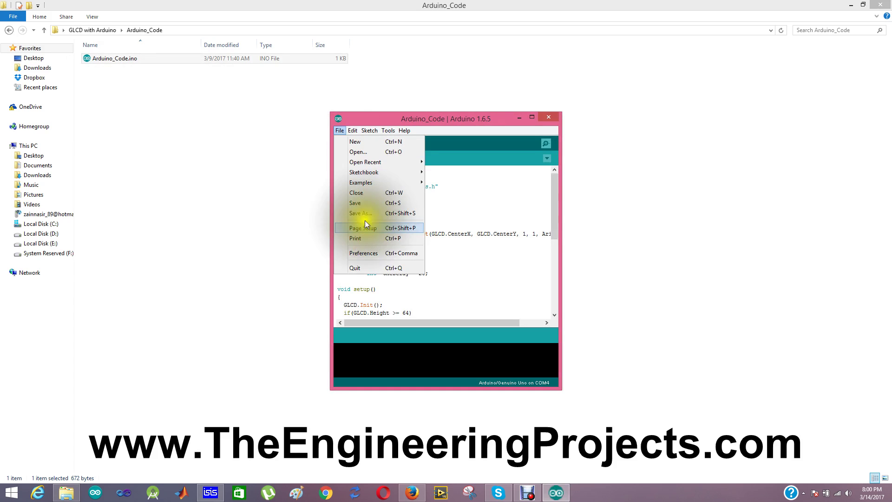
left_click(371, 253)
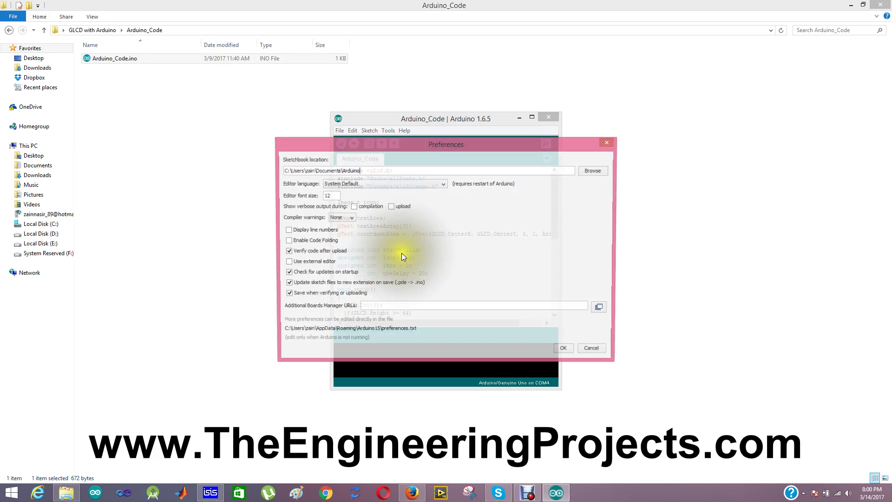
left_click(354, 206)
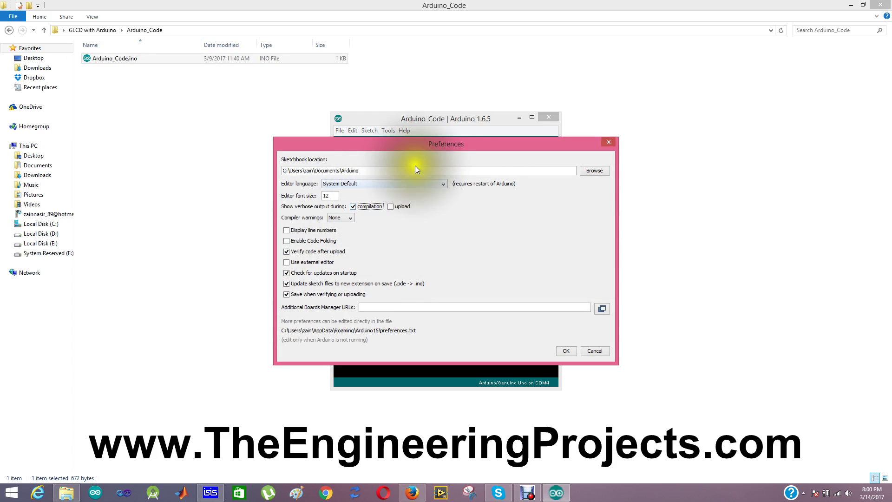
left_click(565, 351)
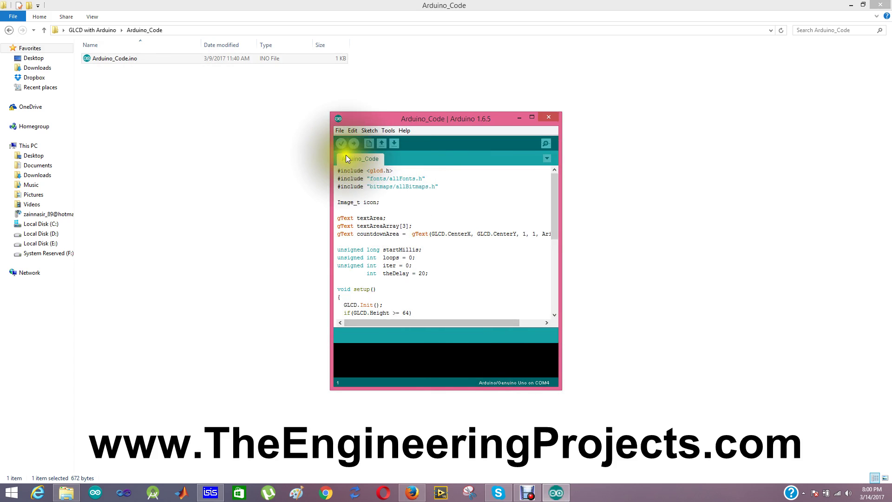
- Compile the Arduino_Code sketch and enlarge the console and window to show the full compiler output
left_click(341, 143)
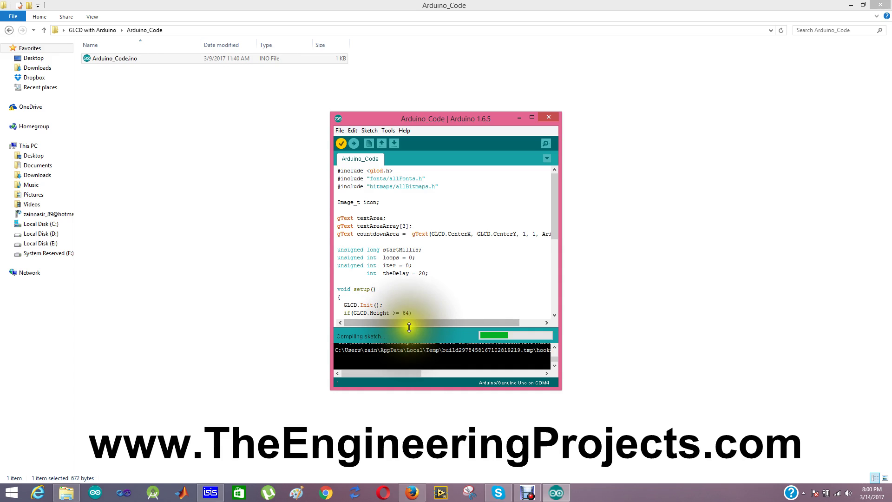
left_click_drag(408, 322, 399, 271)
left_click_drag(330, 310, 43, 389)
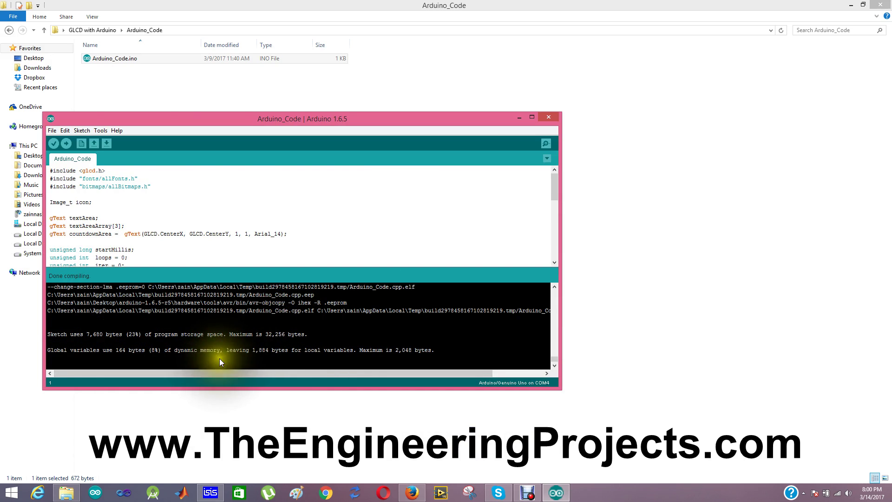
left_click_drag(561, 302, 688, 300)
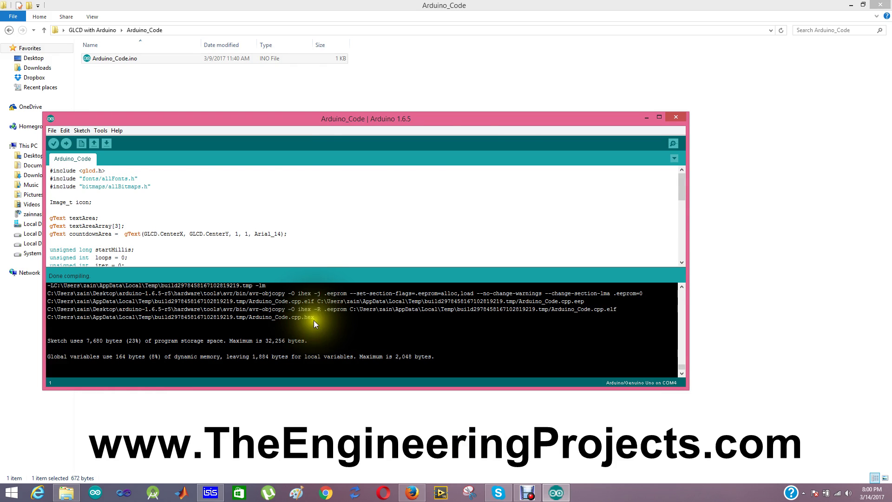
- Copy the Arduino_Code.cpp.hex path into the Arduino UNO's program file in the Proteus design and run the simulation
left_click_drag(313, 319, 46, 317)
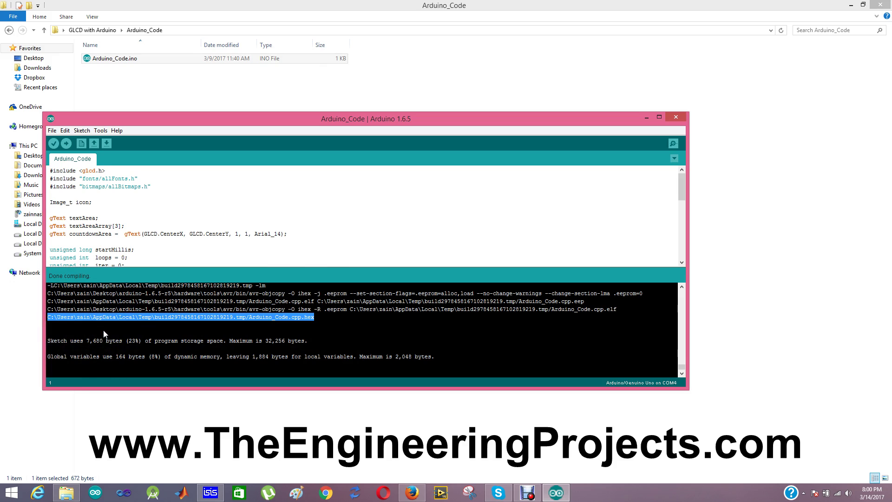
left_click(210, 492)
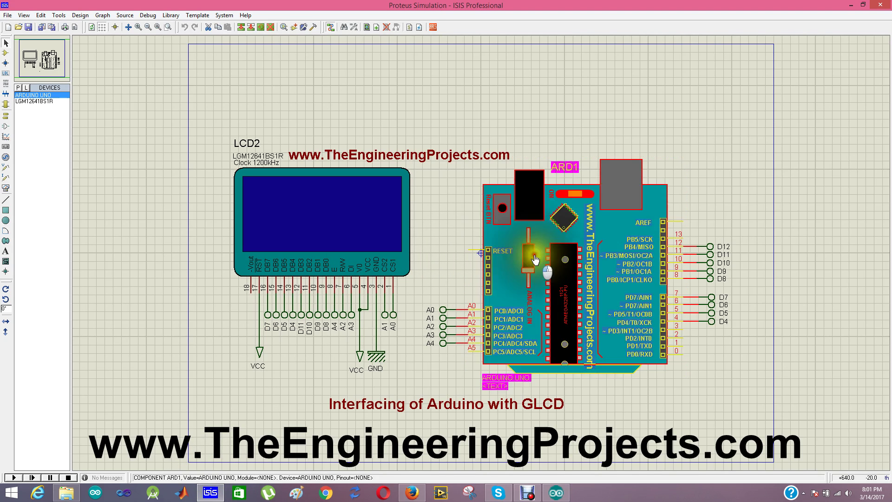
double_click(534, 259)
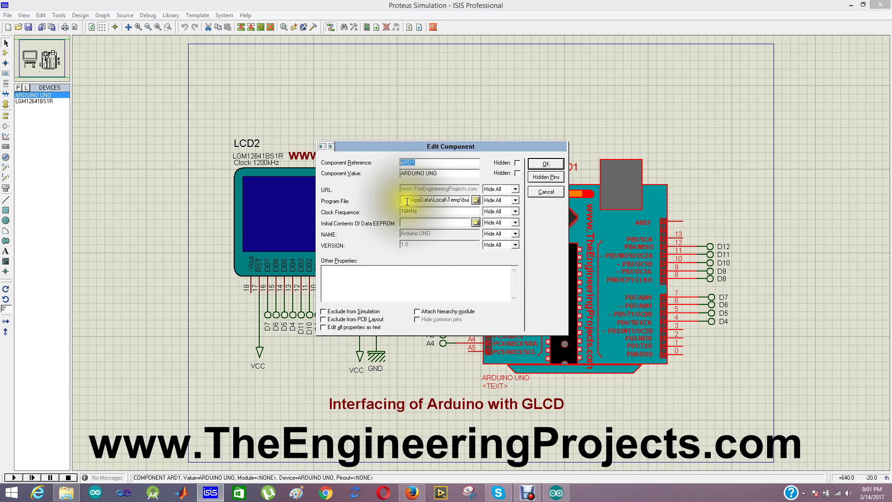
left_click_drag(408, 200, 482, 200)
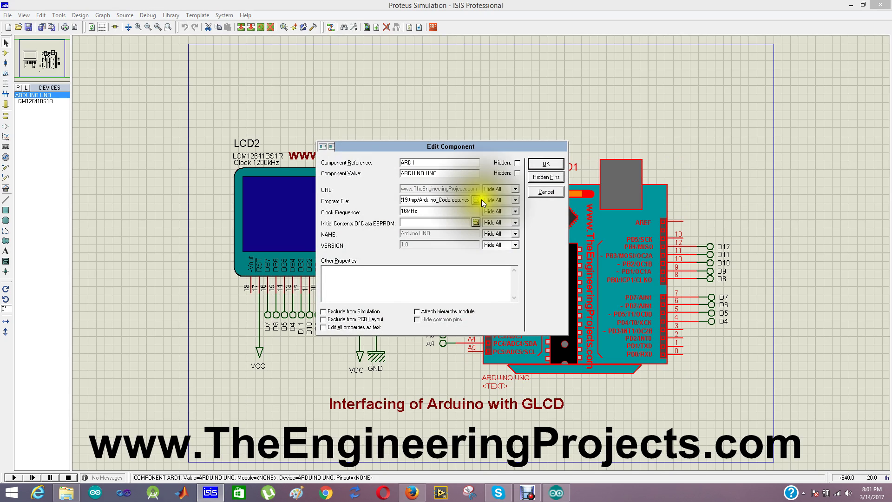
left_click(545, 163)
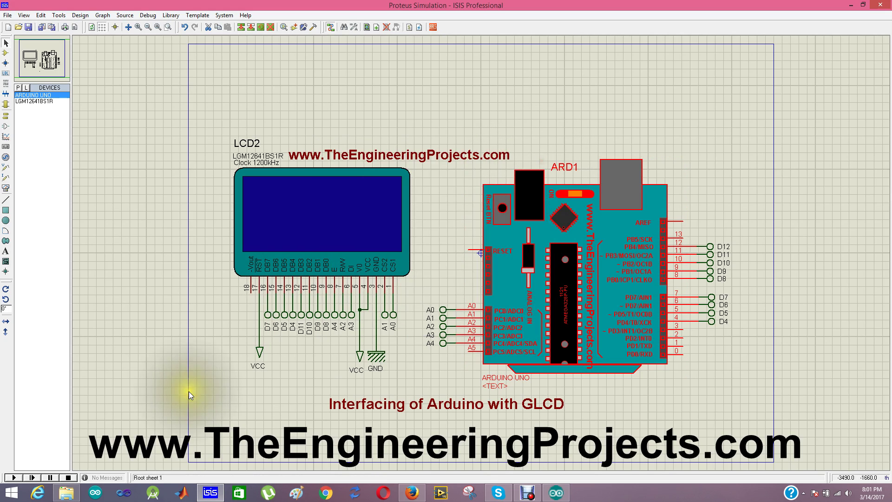
left_click(20, 478)
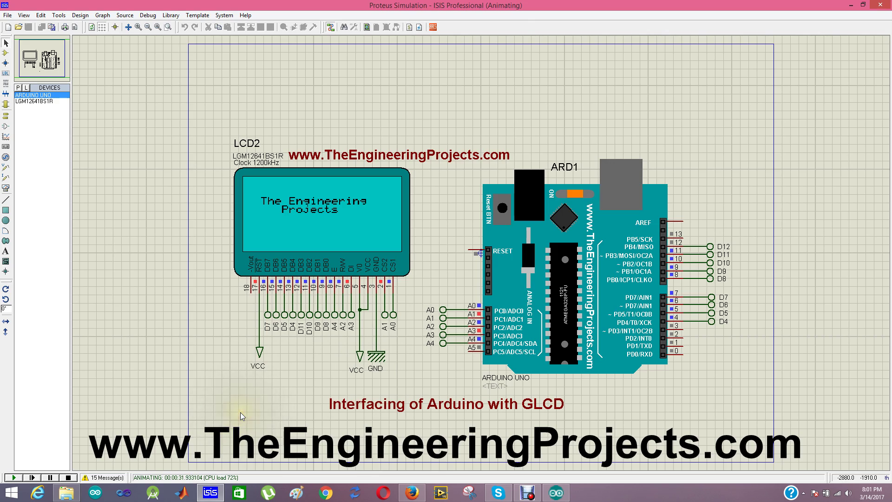
- Switch to File Explorer and go back to the GLCD with Arduino folder
left_click(412, 493)
left_click(413, 493)
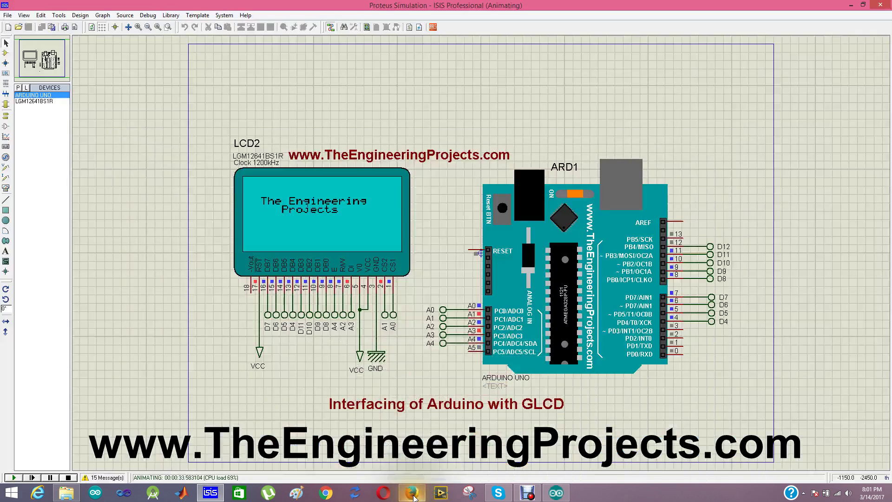
left_click(68, 493)
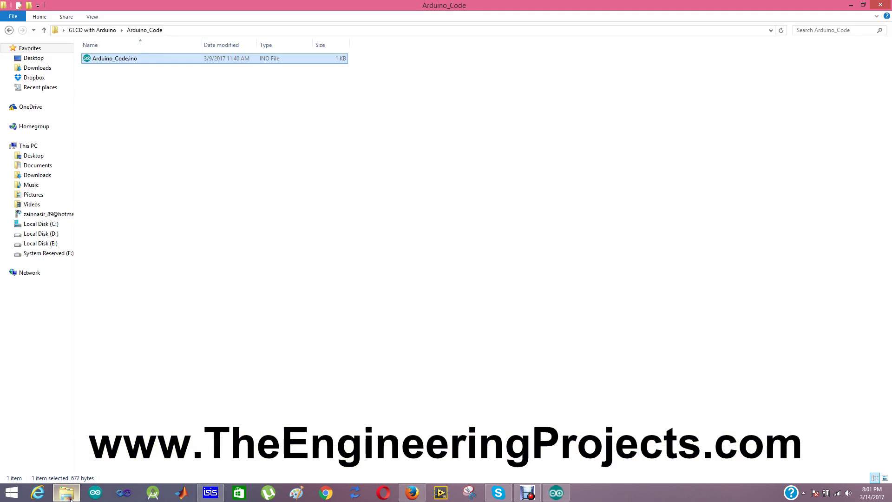
left_click(167, 404)
key("BackSpace")
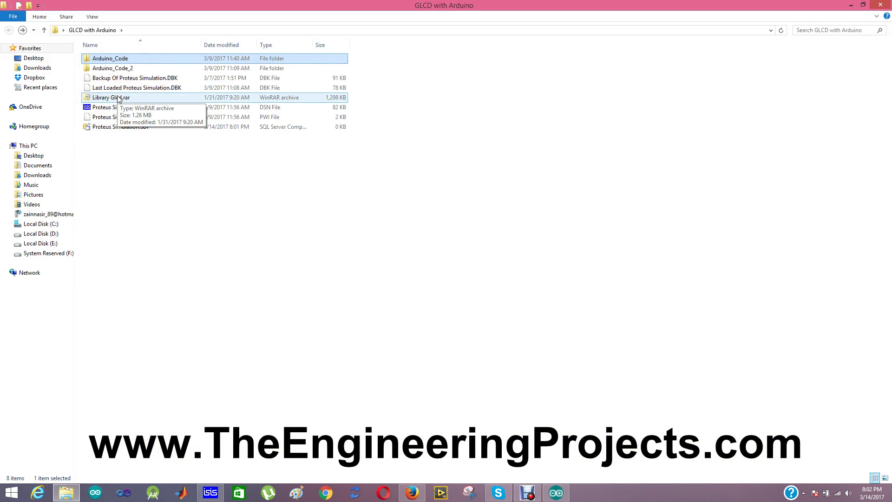
- Switch to the Arduino_Code sketch, highlight its #include <glcd.h> line, and move the window clear of the file list
left_click(556, 493)
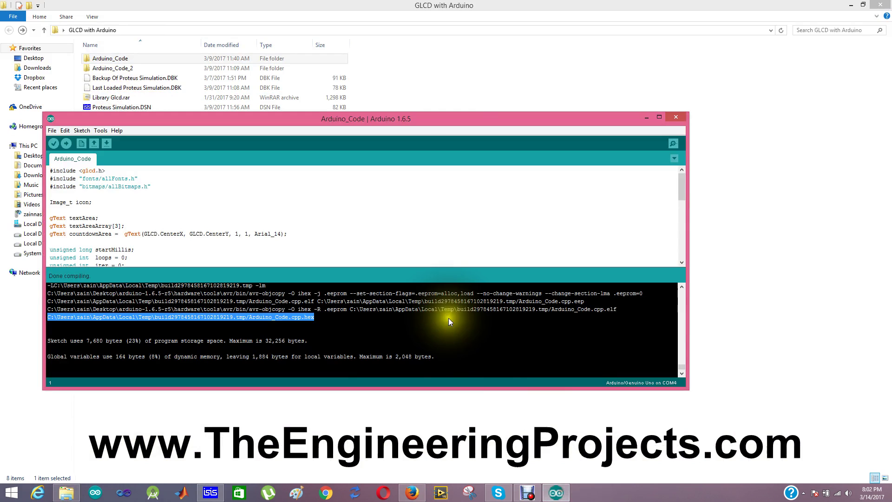
left_click_drag(51, 171, 108, 170)
left_click_drag(132, 122, 431, 120)
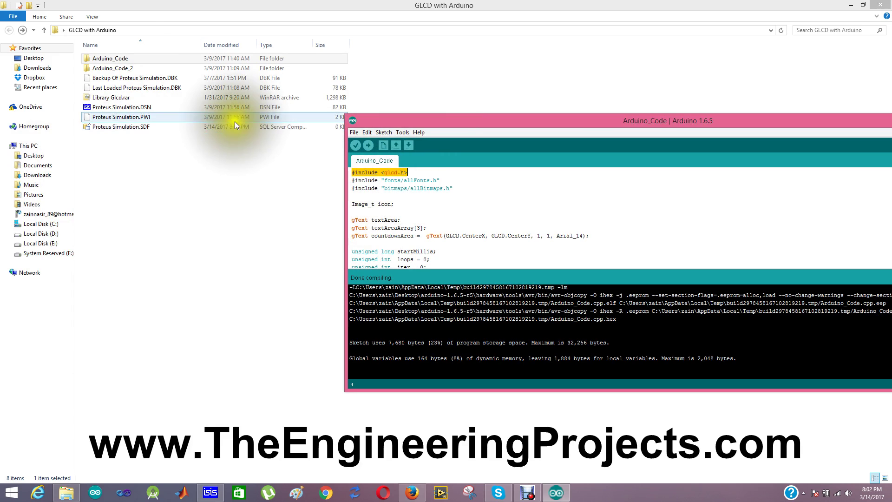
- Open Arduino_Code_2.ino from the Arduino_Code_2 folder and start compiling it
double_click(110, 69)
left_click(110, 60)
double_click(110, 60)
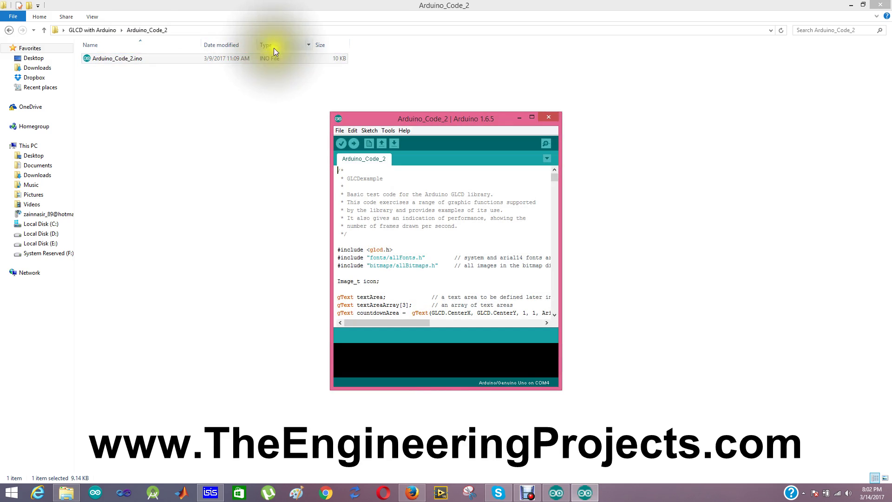
left_click(340, 144)
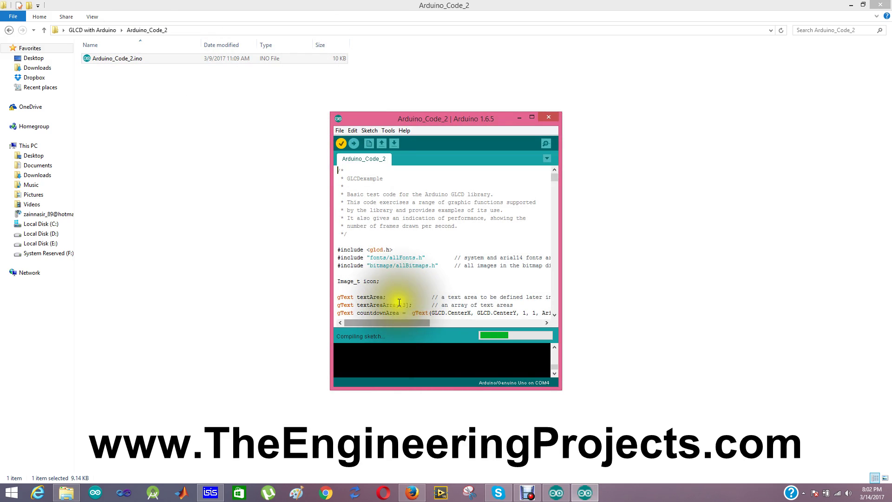
- Enable verbose output during compilation in the preferences for the Arduino_Code_2 sketch
left_click(340, 131)
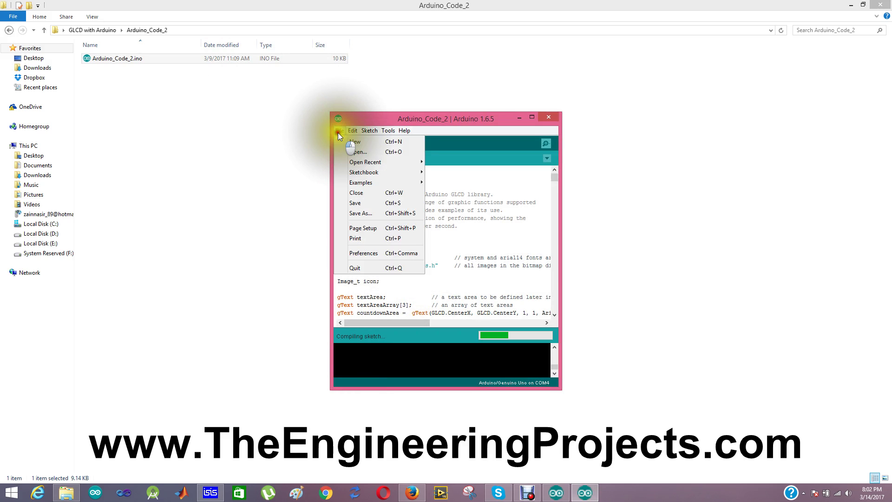
left_click(370, 252)
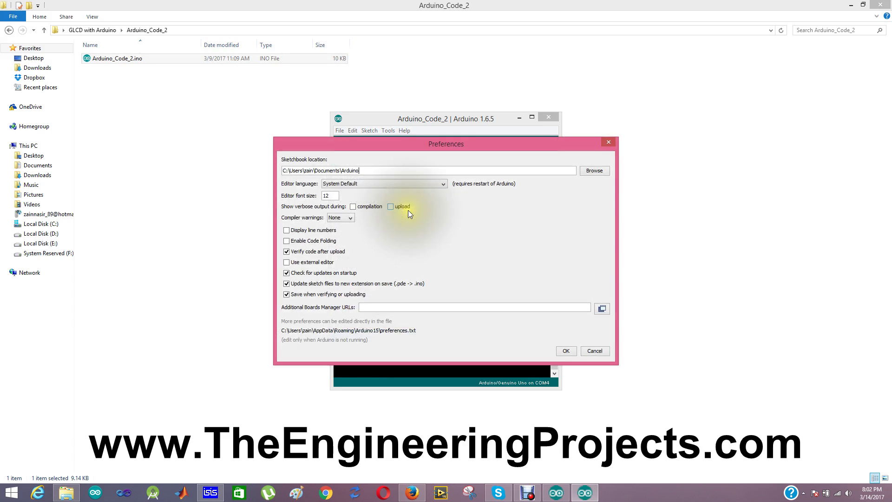
left_click(353, 206)
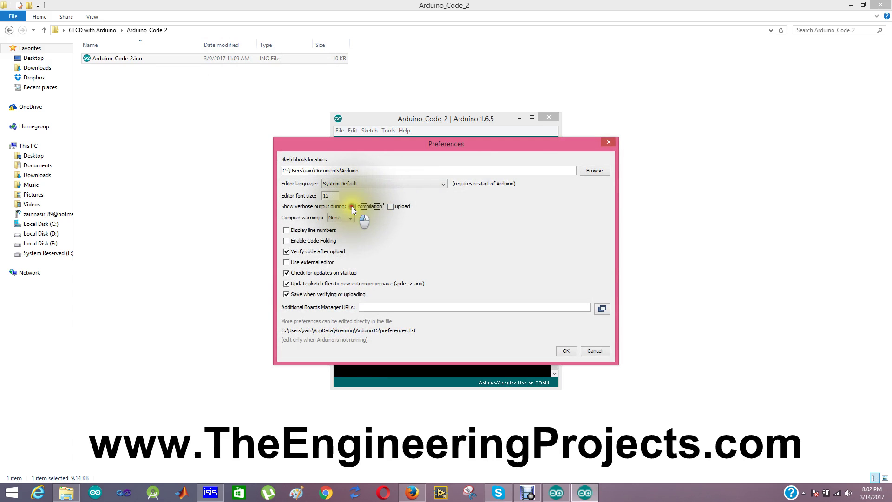
left_click(565, 351)
- Recompile the Arduino_Code_2 sketch and enlarge the console and window to show the verbose output
left_click(341, 143)
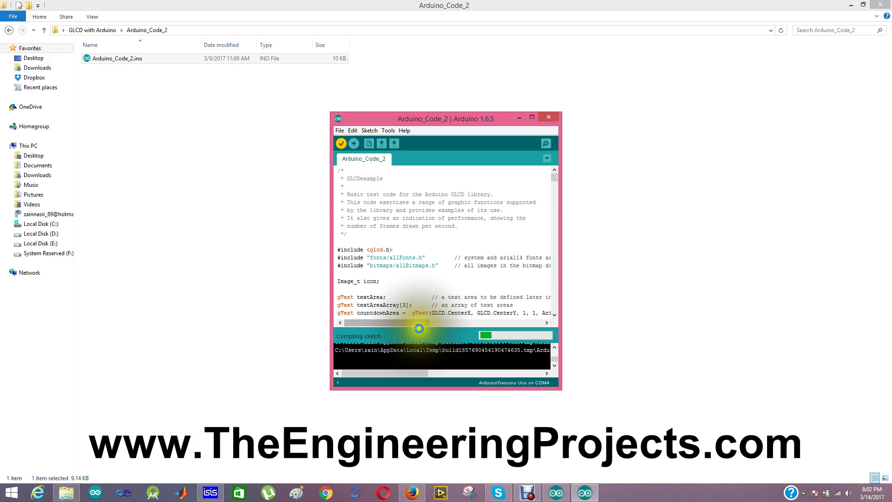
left_click_drag(410, 330, 405, 226)
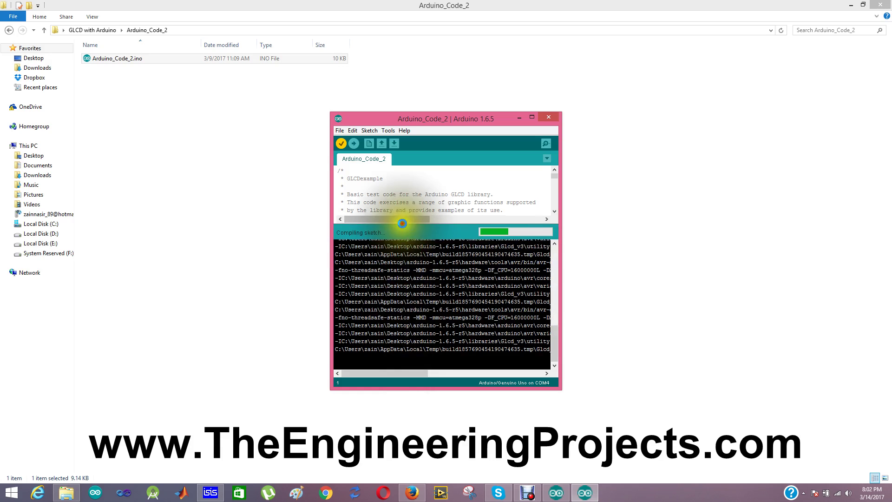
left_click_drag(561, 281, 830, 266)
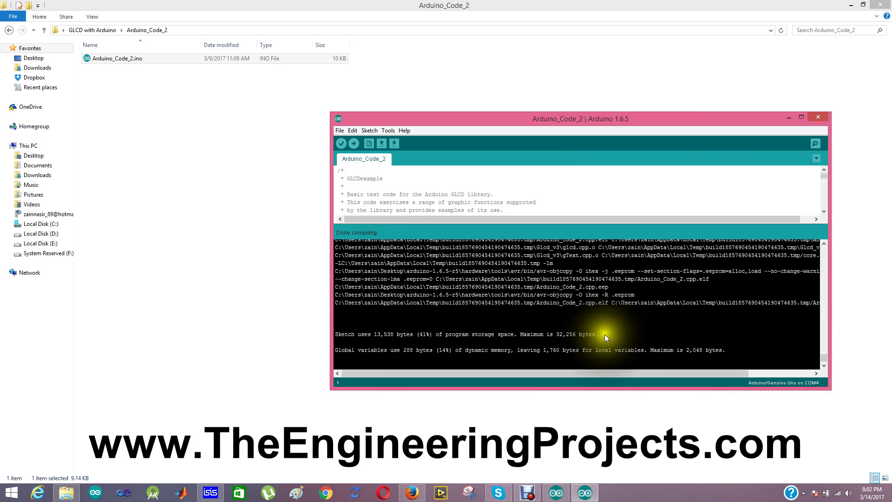
- Widen the Arduino_Code_2 sketch window and copy the full path of Arduino_Code_2.cpp.hex from the compile output
left_click_drag(330, 314, 146, 347)
left_click_drag(423, 309, 150, 311)
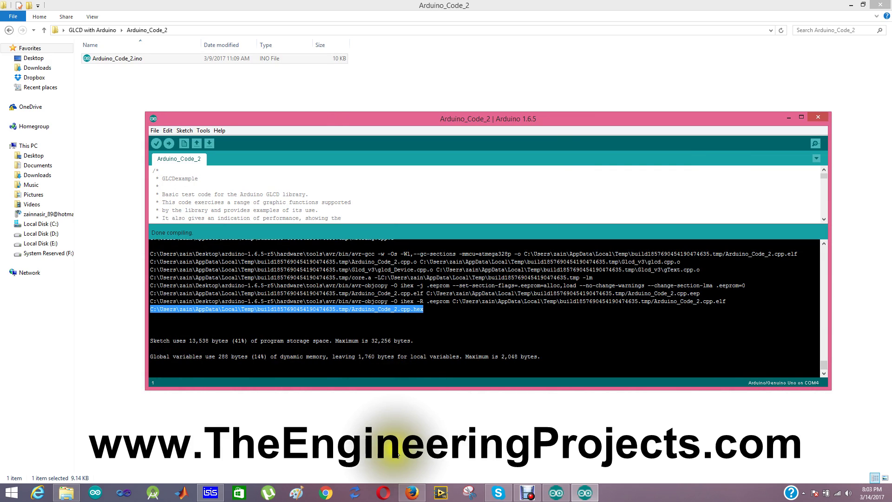
- Switch to Proteus, set the Arduino UNO's program file to the copied Arduino_Code_2.cpp.hex path, and restart the simulation with it
left_click(211, 492)
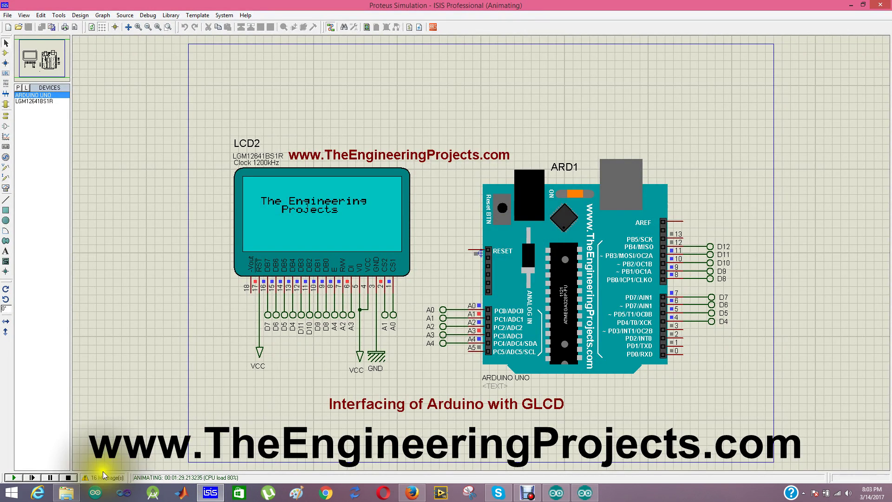
left_click(68, 477)
double_click(567, 270)
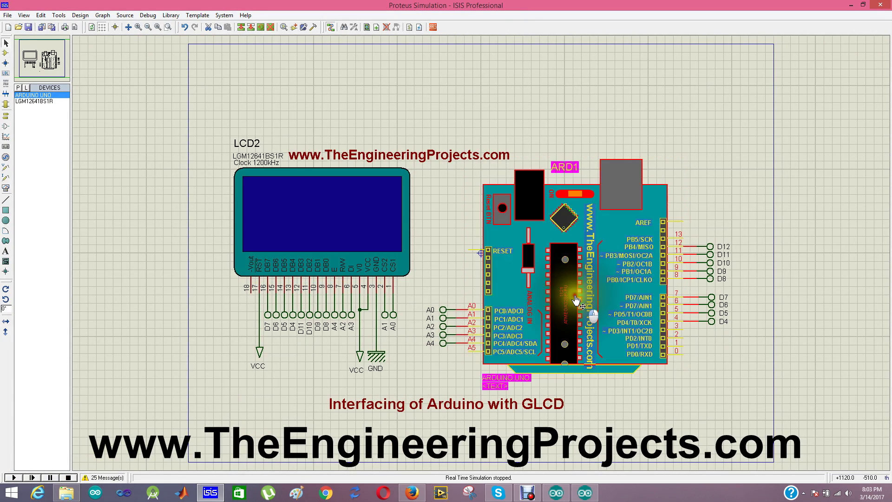
left_click_drag(402, 200, 478, 195)
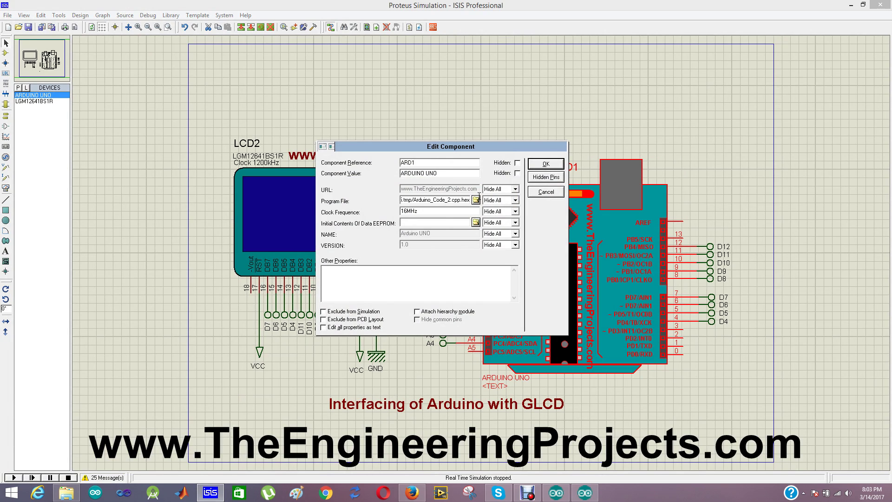
left_click(560, 161)
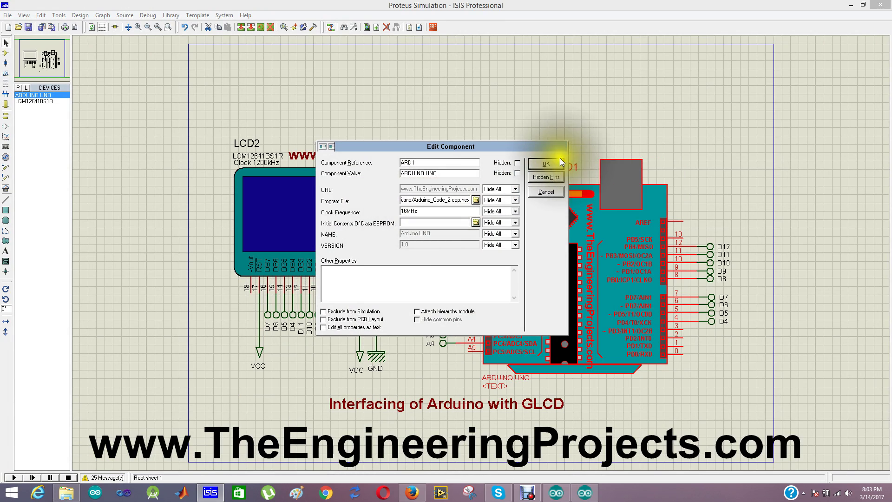
left_click(14, 480)
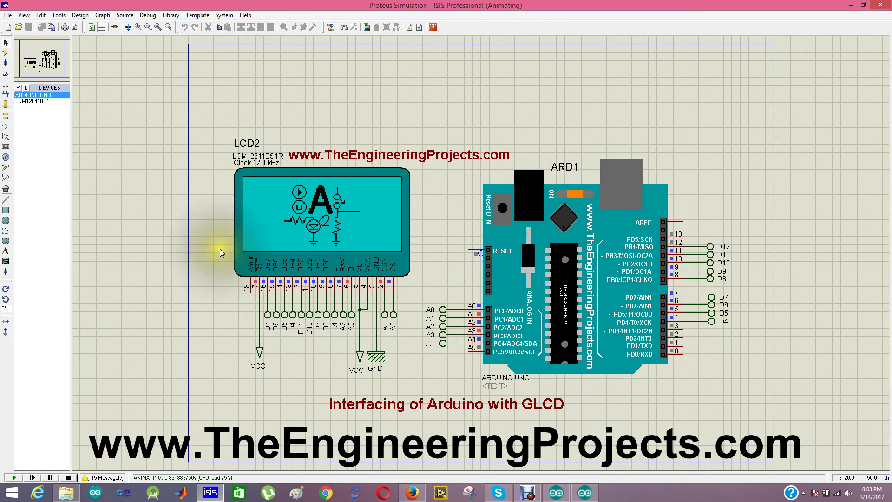